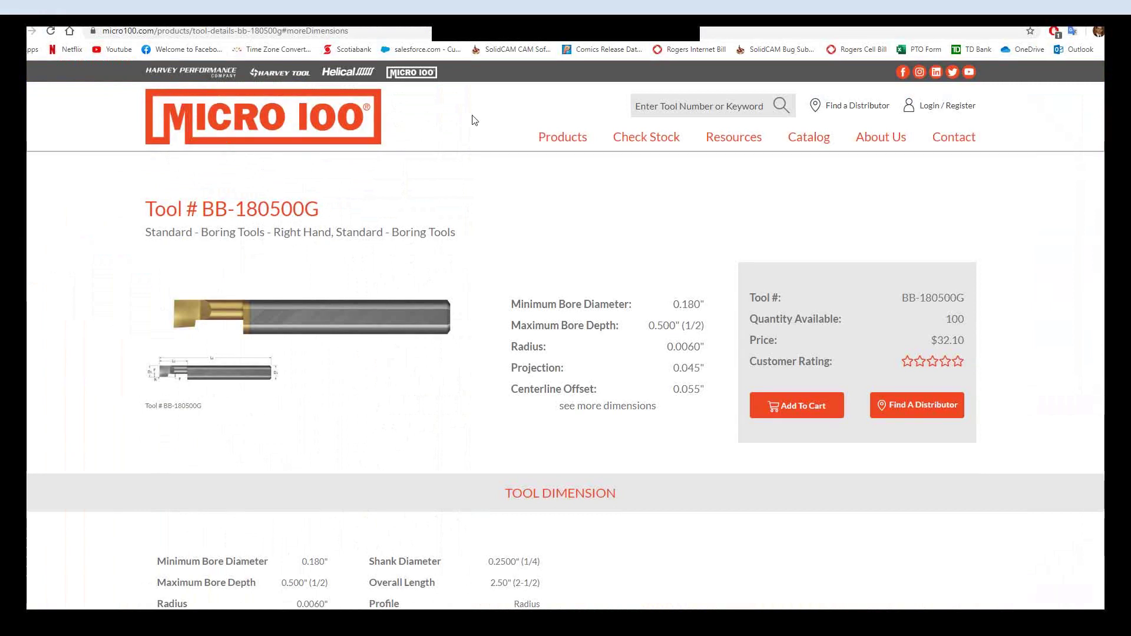
Open the Micro 100 catalog PDF tab showing the BB boring-bar table.
click(219, 8)
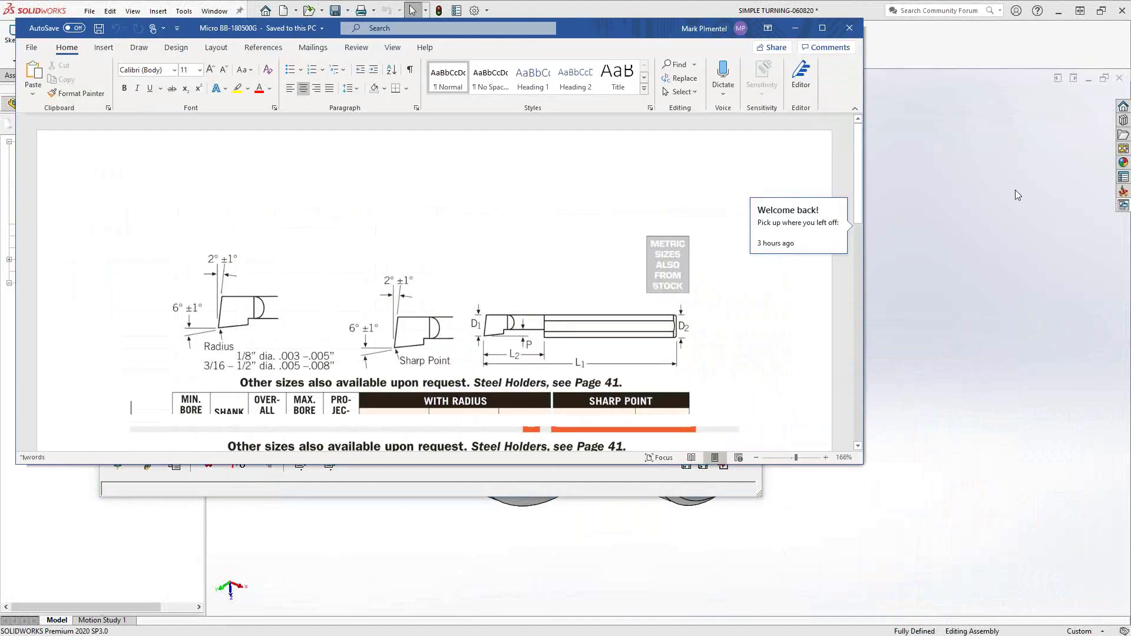
Maximize the Word catalog document, scroll to the BB tool-number table, and return to SolidCAM.
click(823, 28)
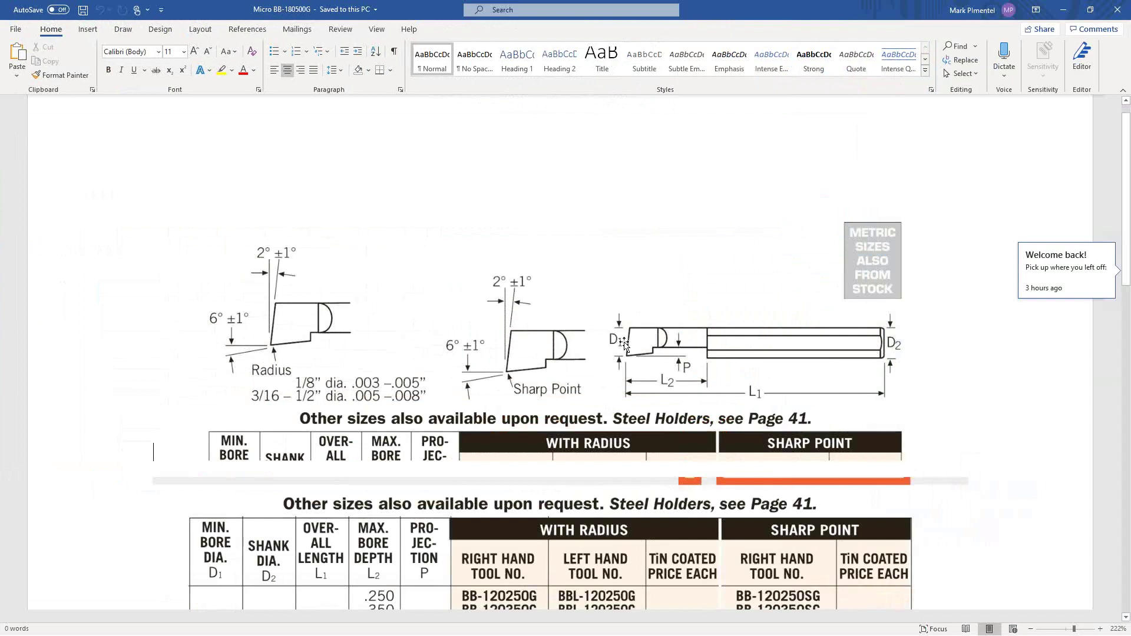
scroll(625, 344, down, 5)
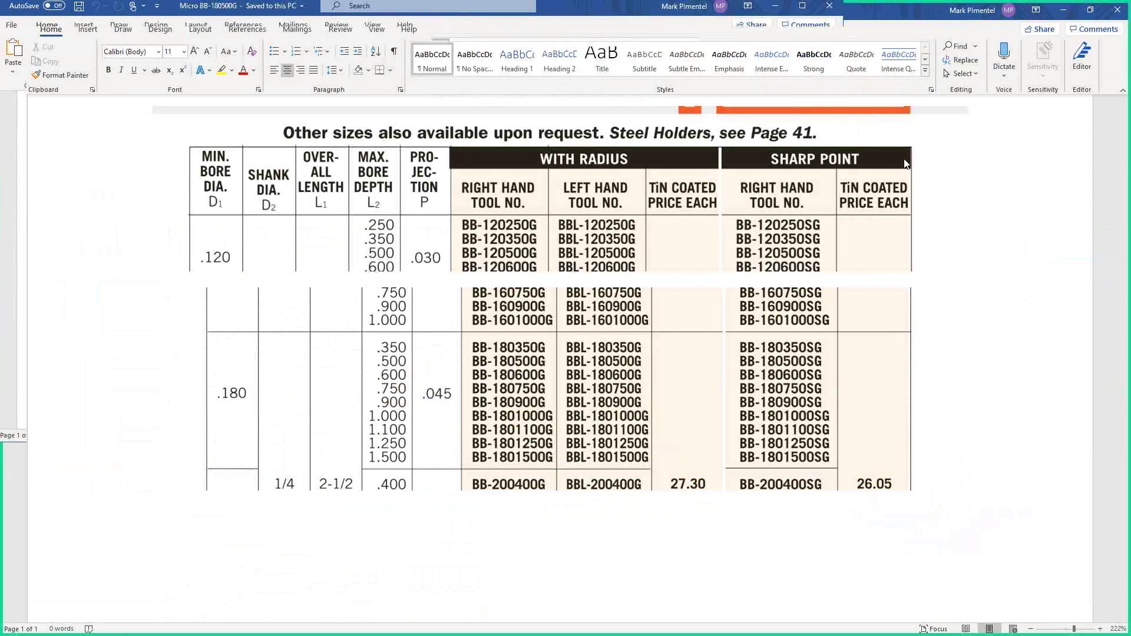
key(alt+Tab)
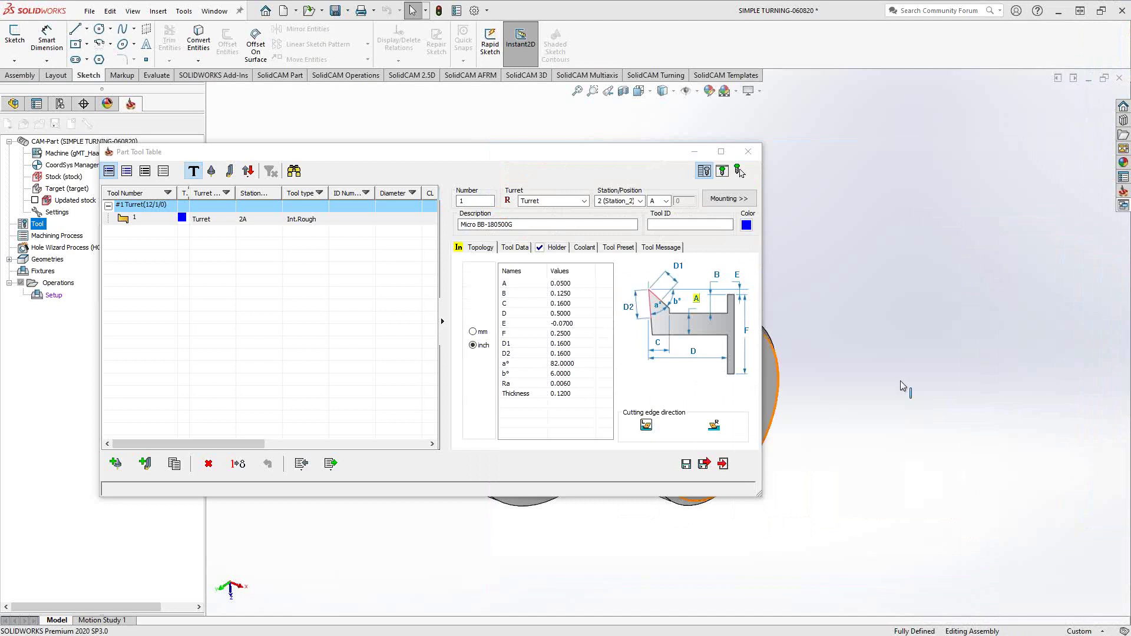
Open a 3-D Tool Picture preview of tool 1 and rotate it to an oblique view.
click(722, 170)
scroll(800, 335, up, 5)
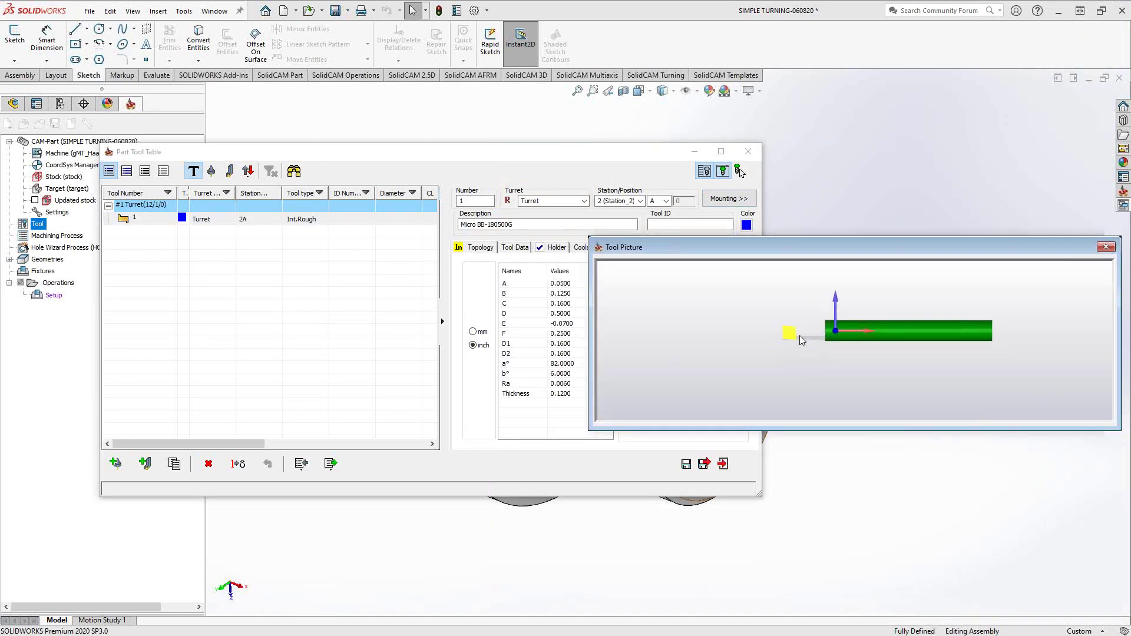
drag(832, 359, 858, 362)
drag(854, 247, 786, 240)
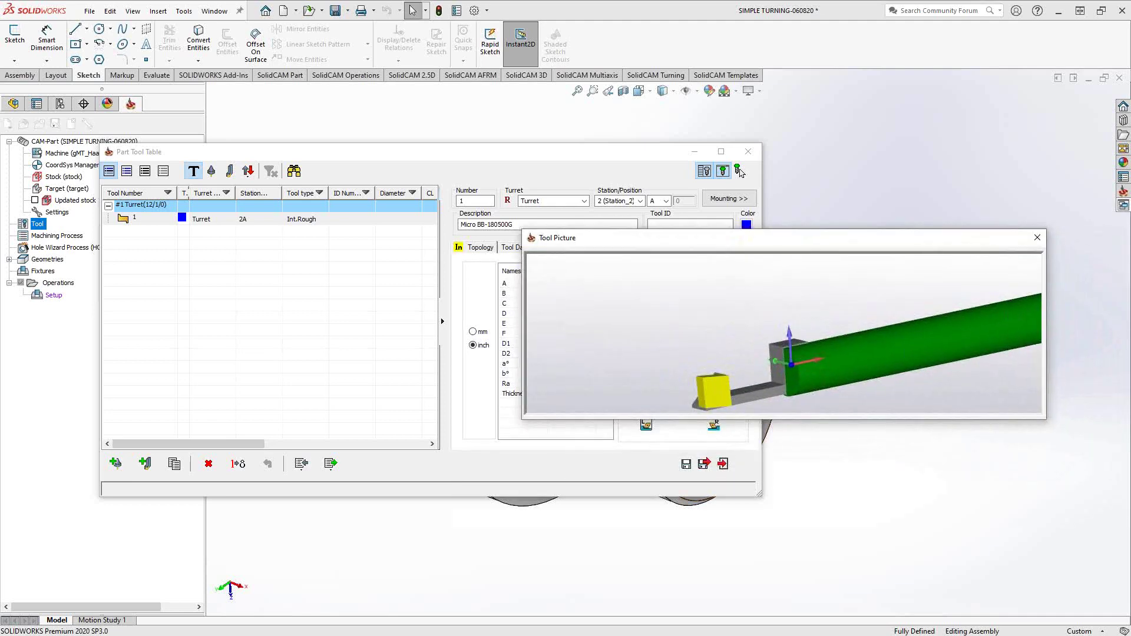
Bring the Word catalog forward, maximize it, and scroll through the BB tool data.
click(741, 173)
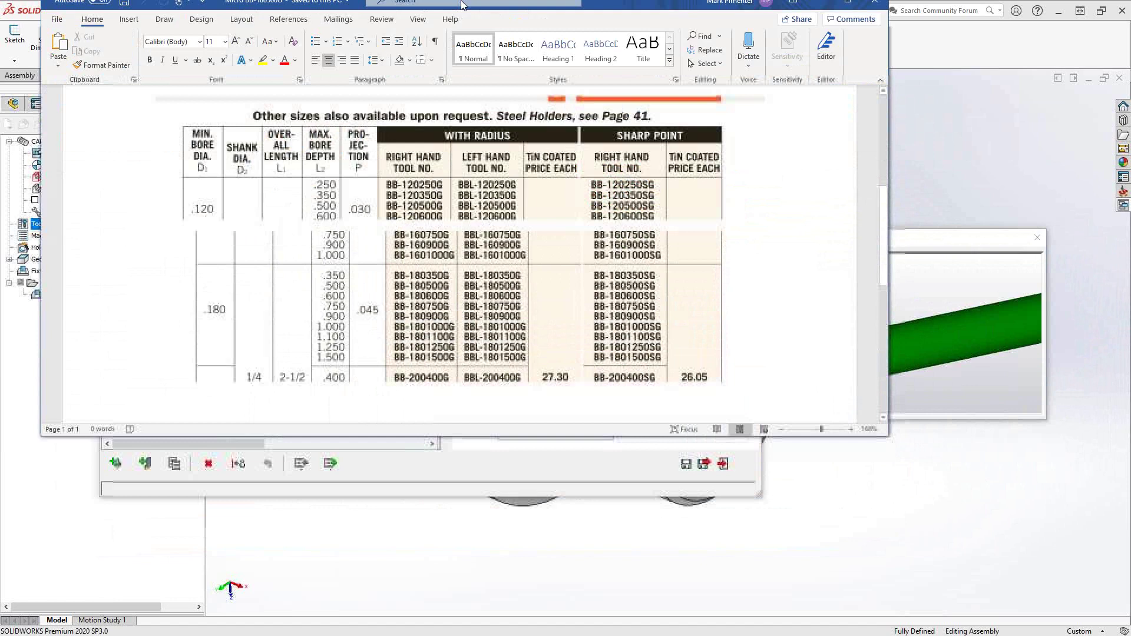
drag(463, 4, 463, 1)
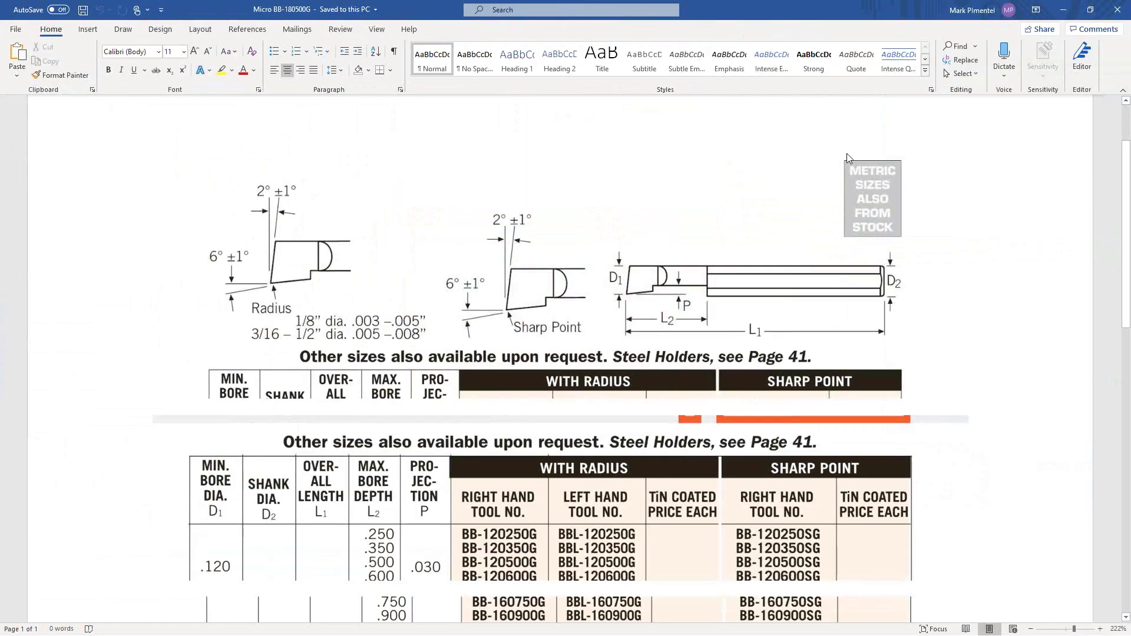
scroll(679, 399, down, 3)
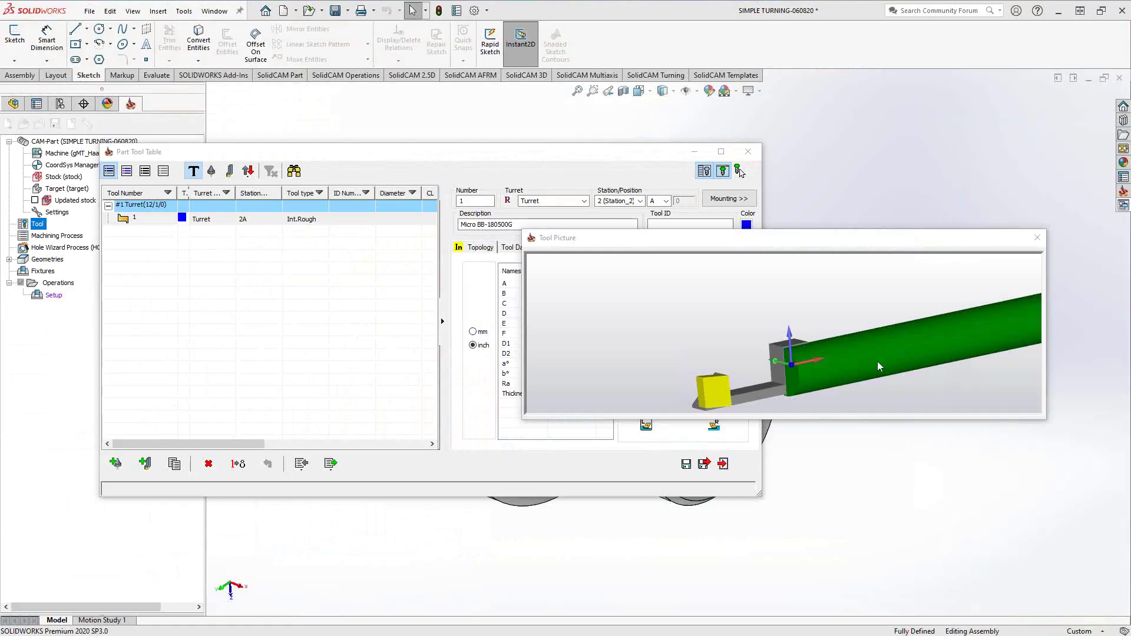
scroll(878, 362, down, 4)
Rotate and close the tool preview, then bring up the new-tool type picker.
mouse_move(886, 355)
middle_down()
mouse_move(931, 342)
mouse_move(847, 362)
mouse_move(885, 355)
middle_up()
click(1037, 238)
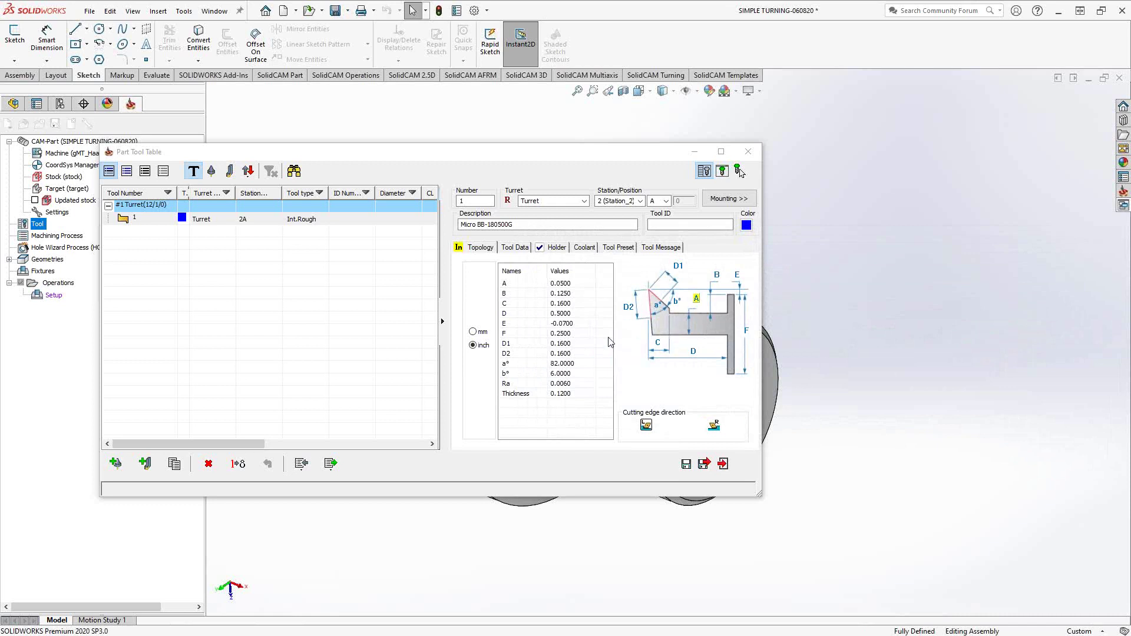
click(144, 463)
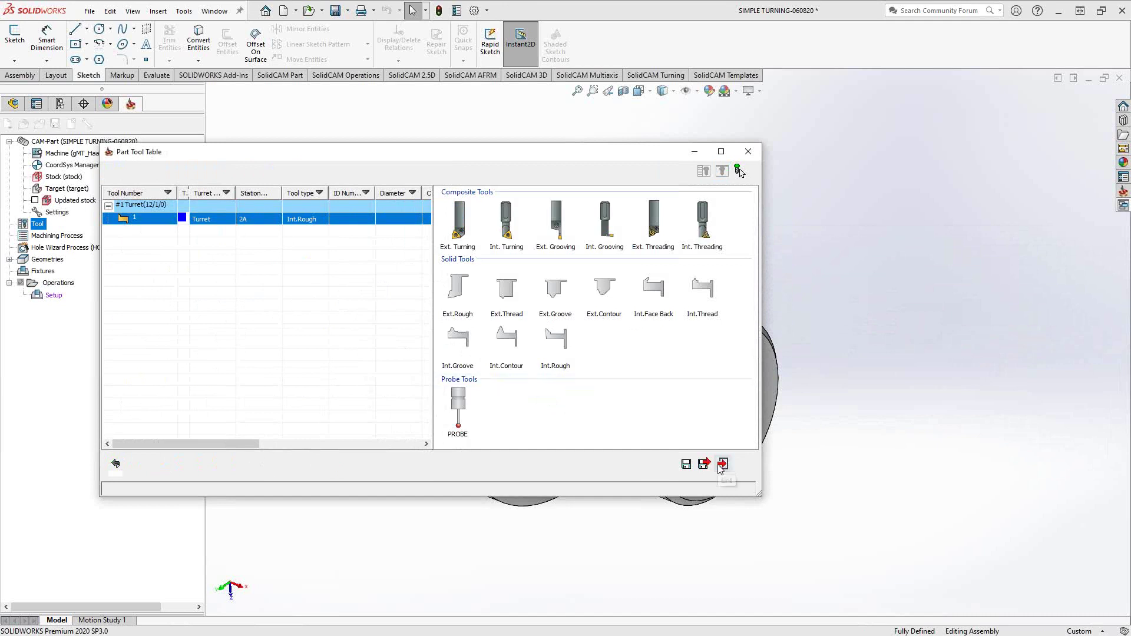
Go back from the tool-type picker without adding a tool.
click(115, 463)
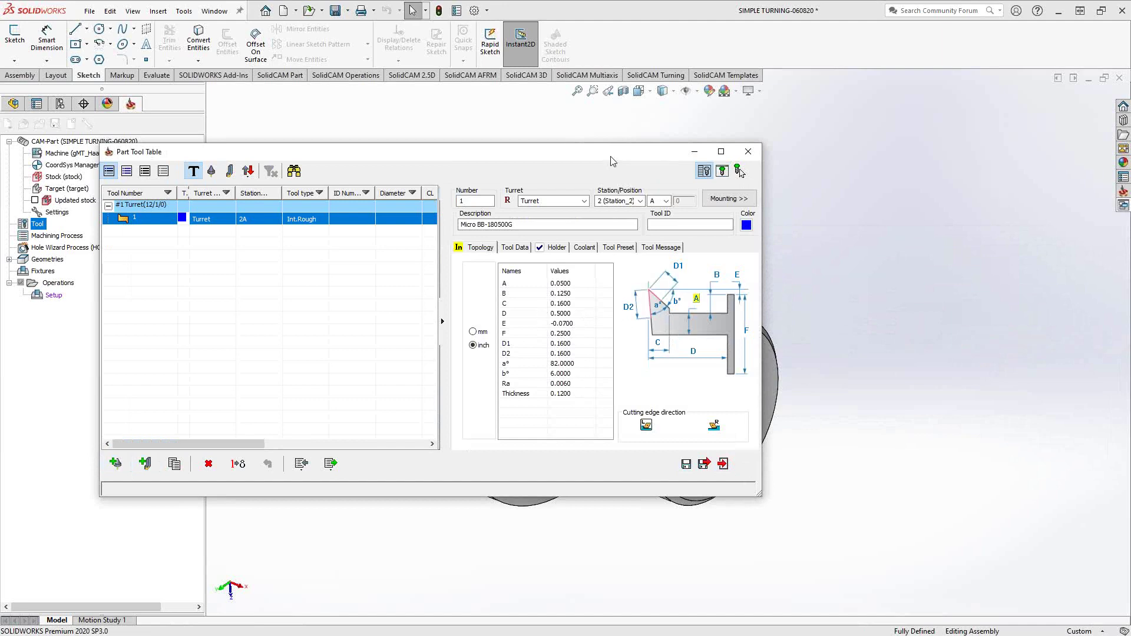
Arrange the tool table and Word catalog side by side to compare BB-180500G dimensions.
drag(611, 156, 477, 149)
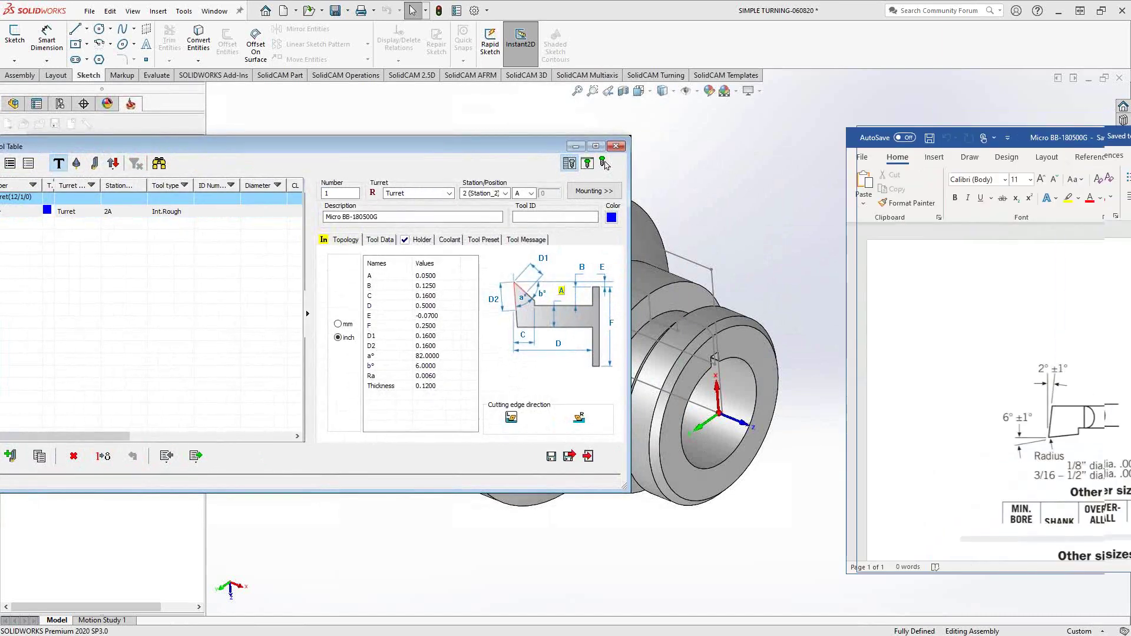
drag(1130, 141, 1046, 118)
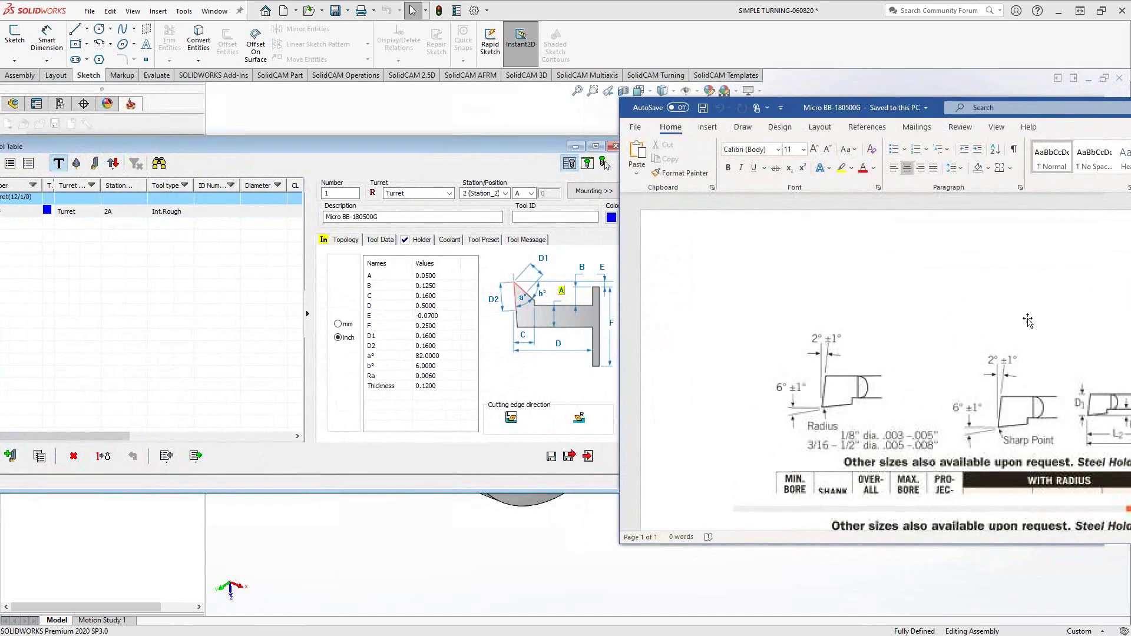
scroll(977, 353, down, 3)
scroll(977, 354, down, 4)
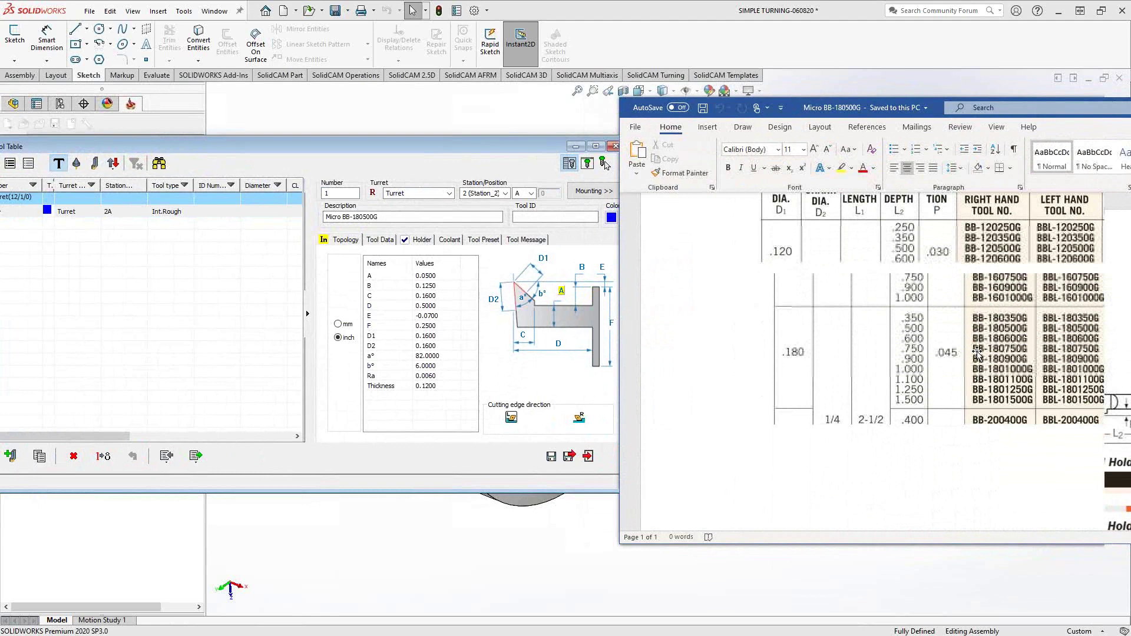
scroll(977, 354, up, 1)
click(511, 163)
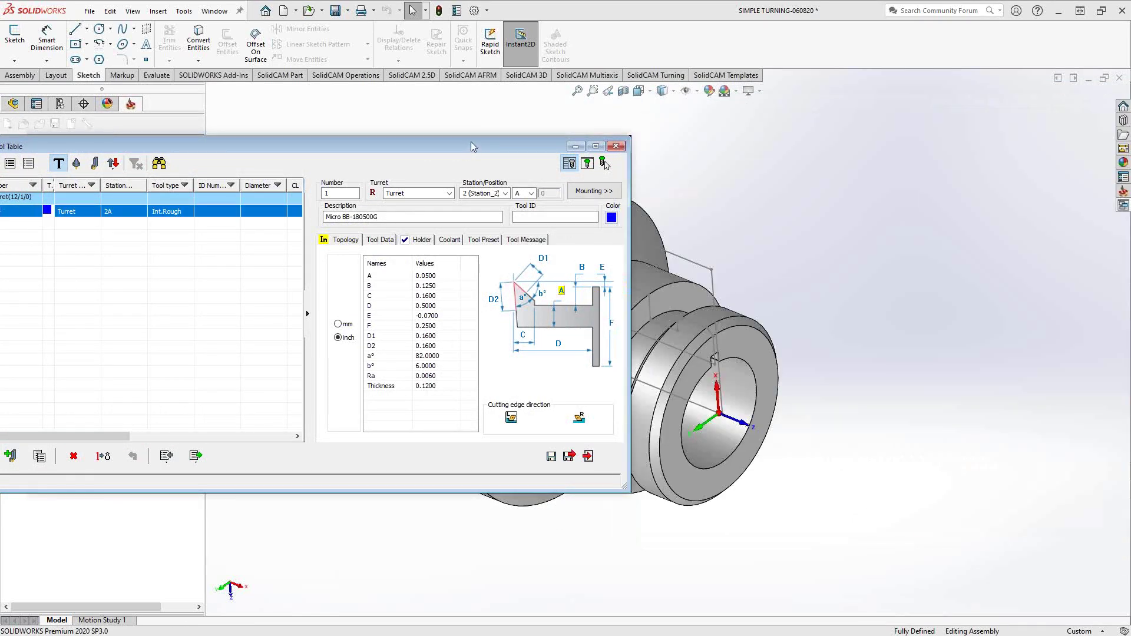
drag(471, 143, 391, 144)
key(alt+Tab)
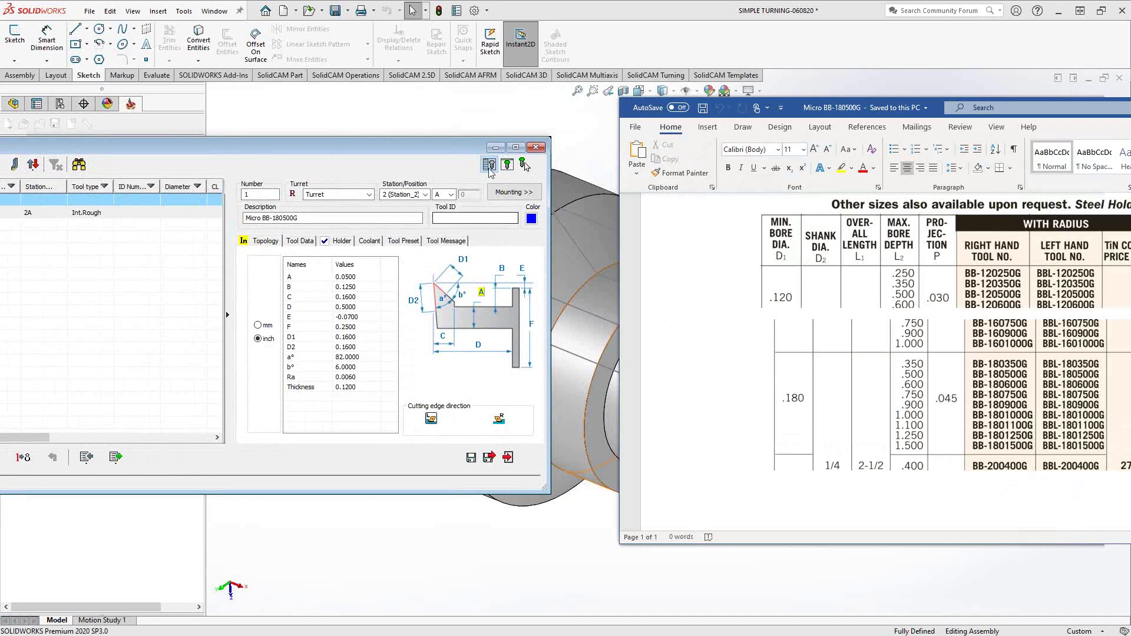
Open the Tool Picture preview and rotate it to show the boring bar's holder.
click(226, 313)
scroll(719, 352, up, 8)
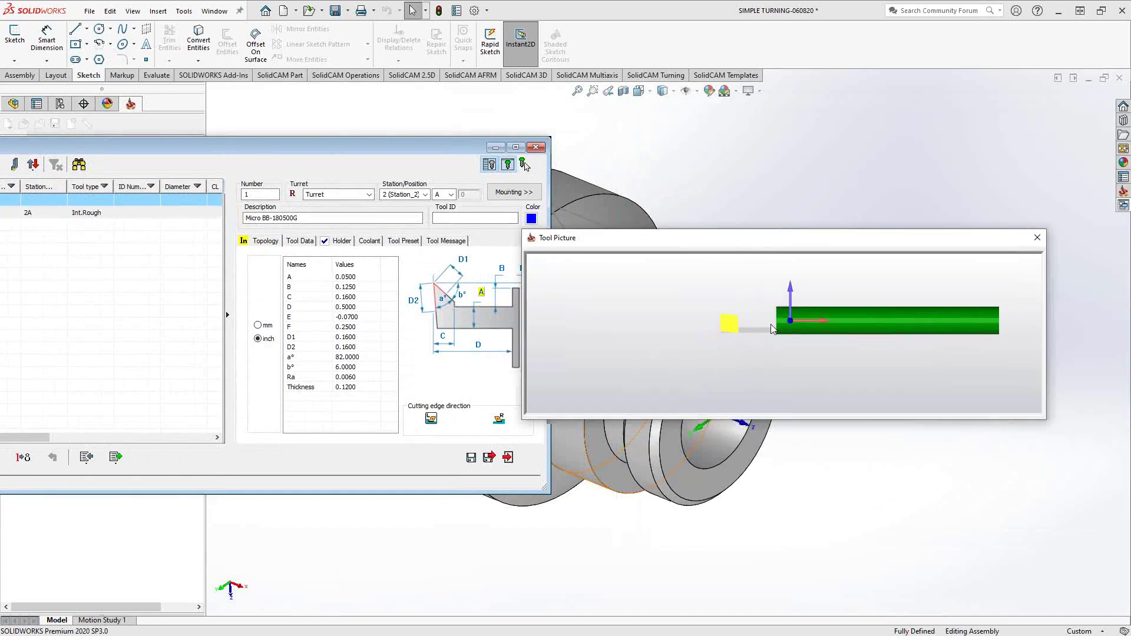
drag(780, 357, 740, 369)
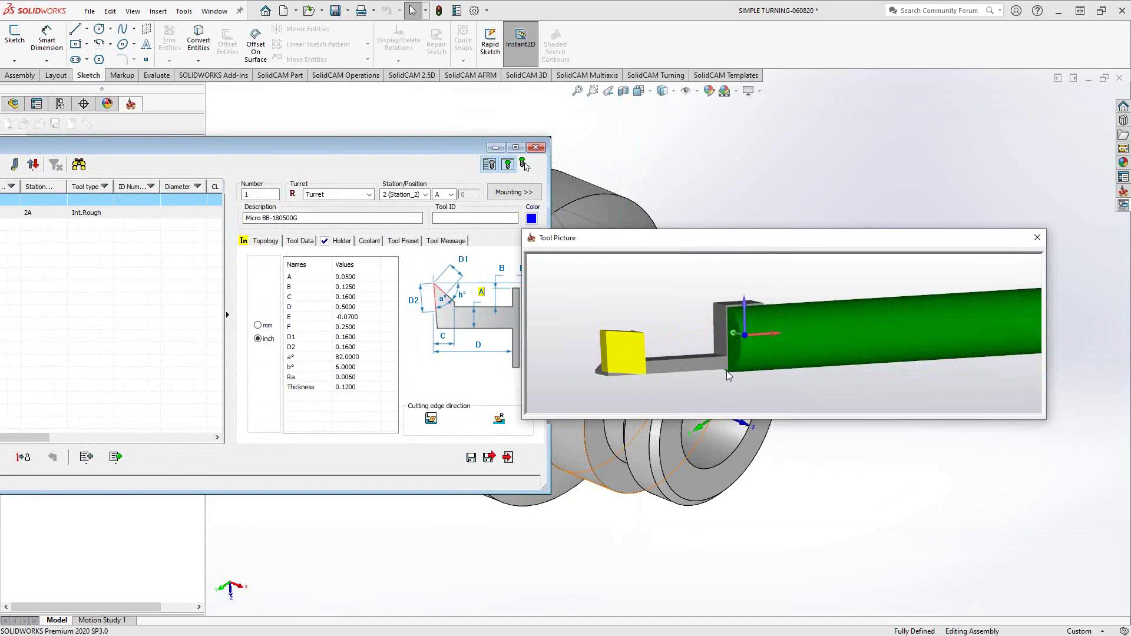
Turn off the holder in the preview and show topology: D1, D2 0.1600, thickness 0.1200.
click(340, 243)
click(263, 294)
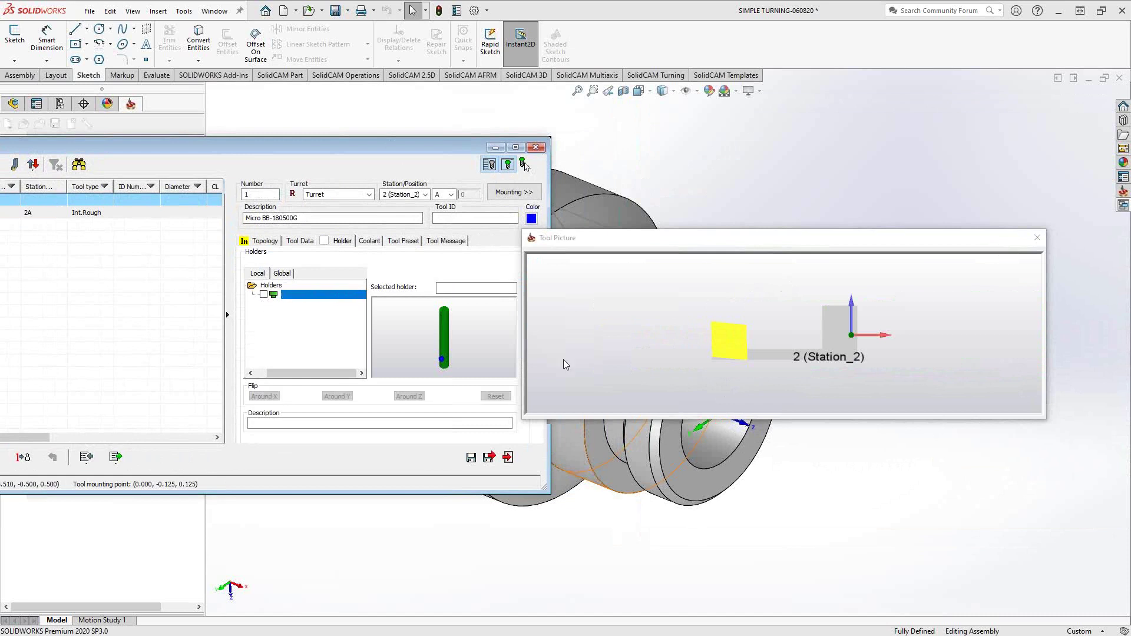
scroll(825, 351, up, 3)
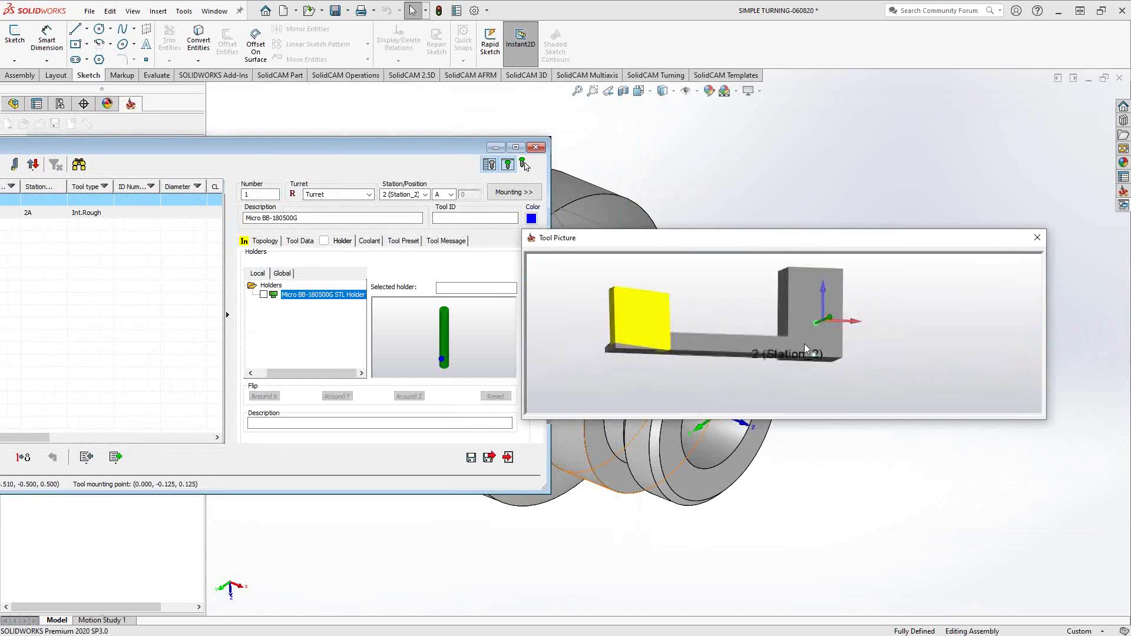
mouse_move(804, 344)
mouse_down()
mouse_move(802, 361)
mouse_move(814, 356)
mouse_up()
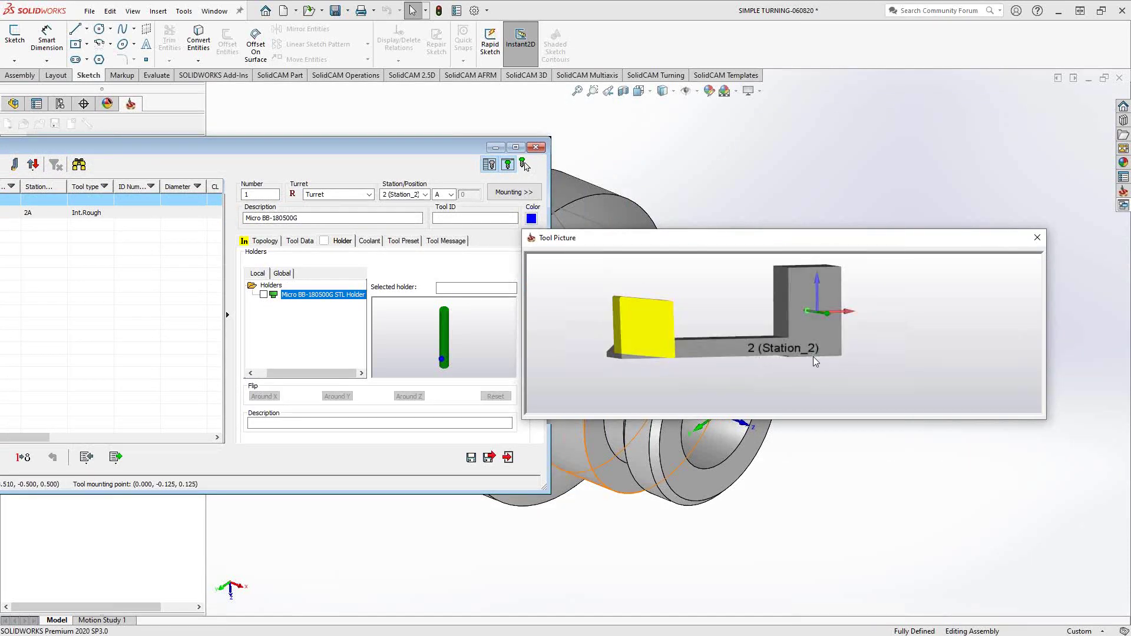
click(264, 241)
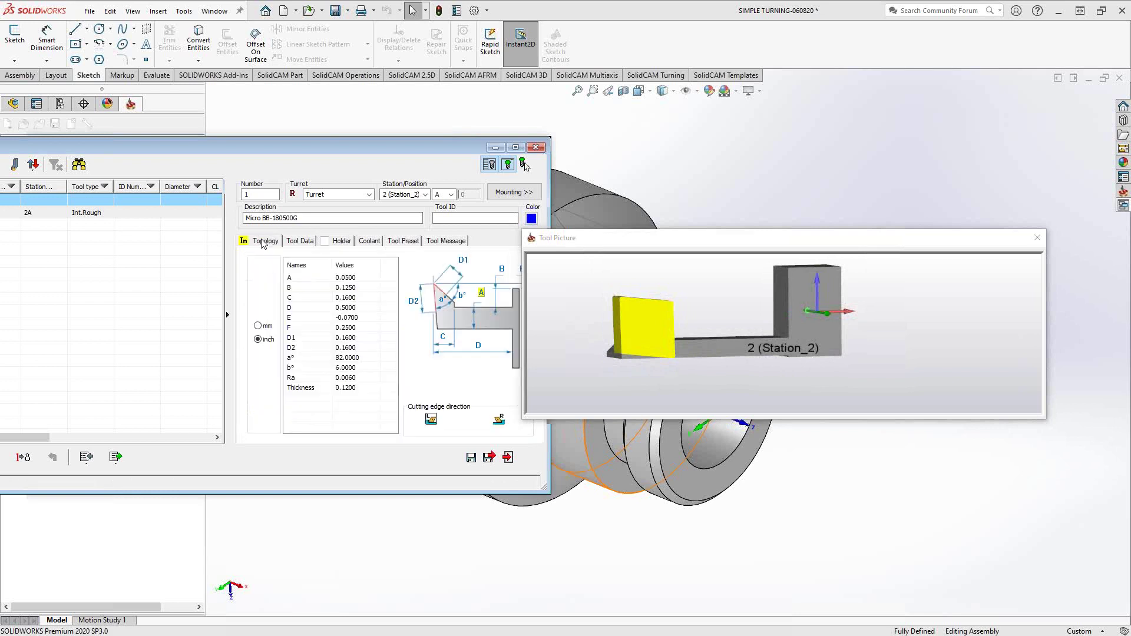
drag(588, 241, 629, 244)
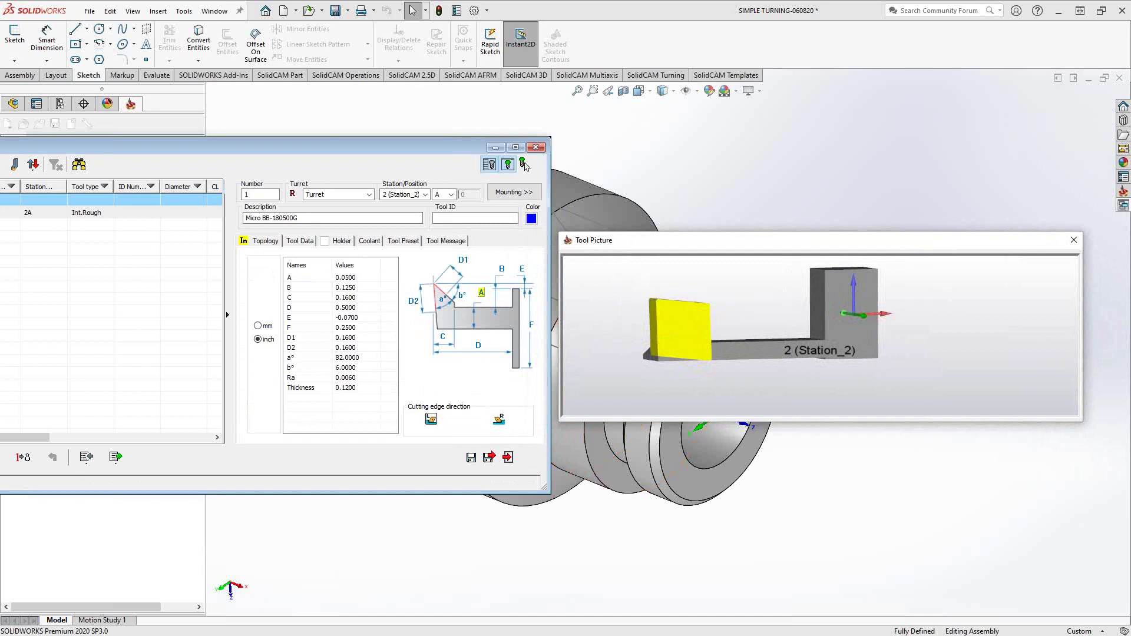
click(523, 165)
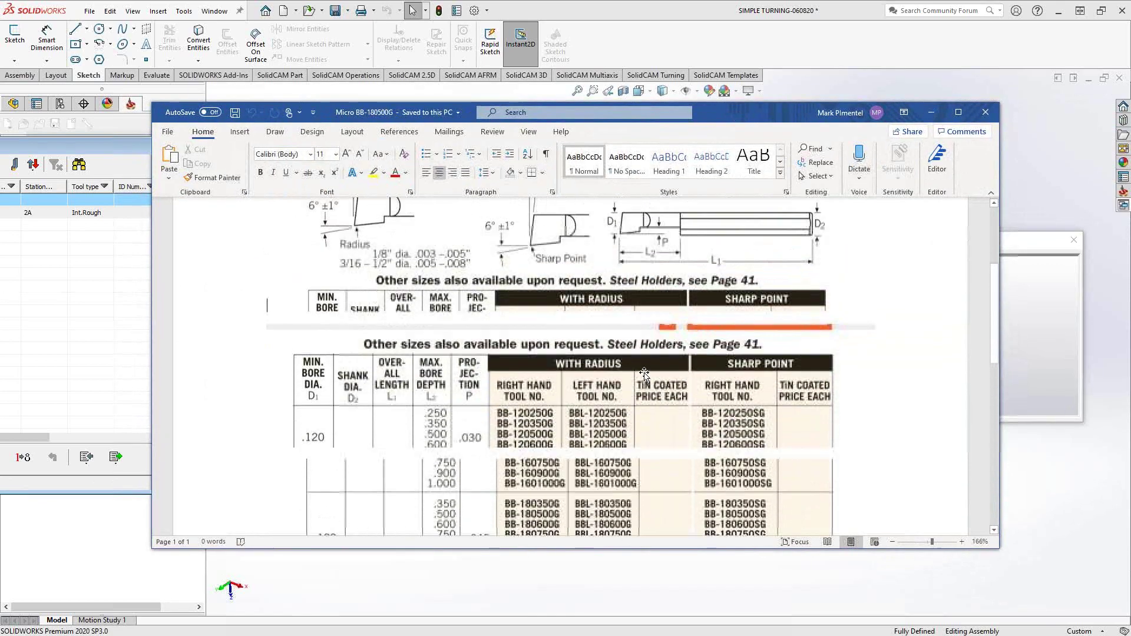
scroll(644, 373, up, 2)
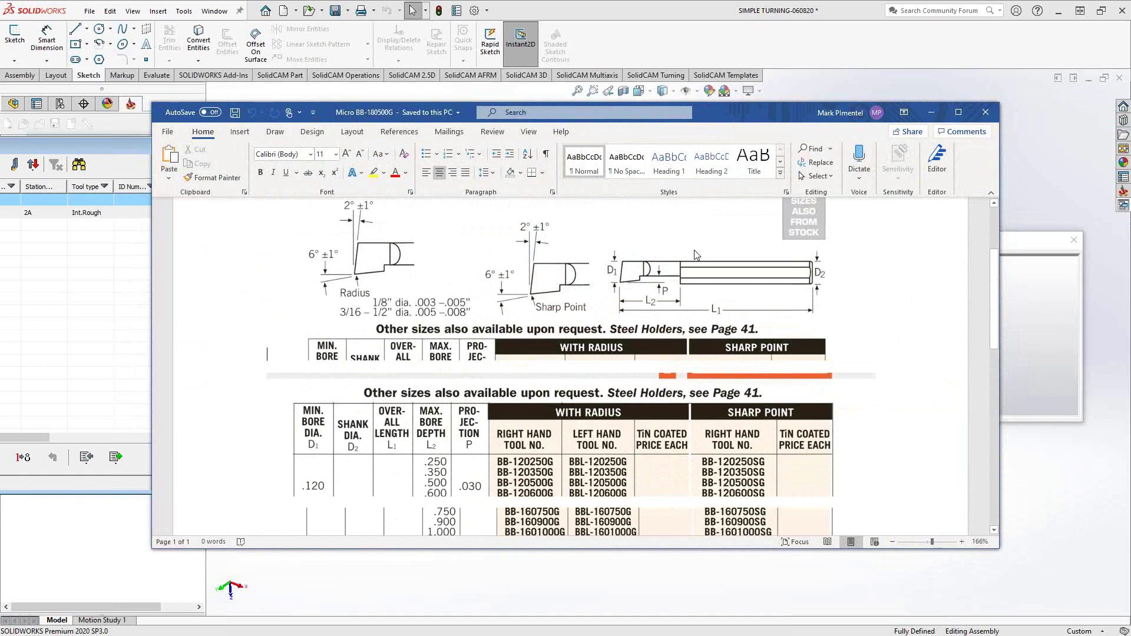
click(931, 112)
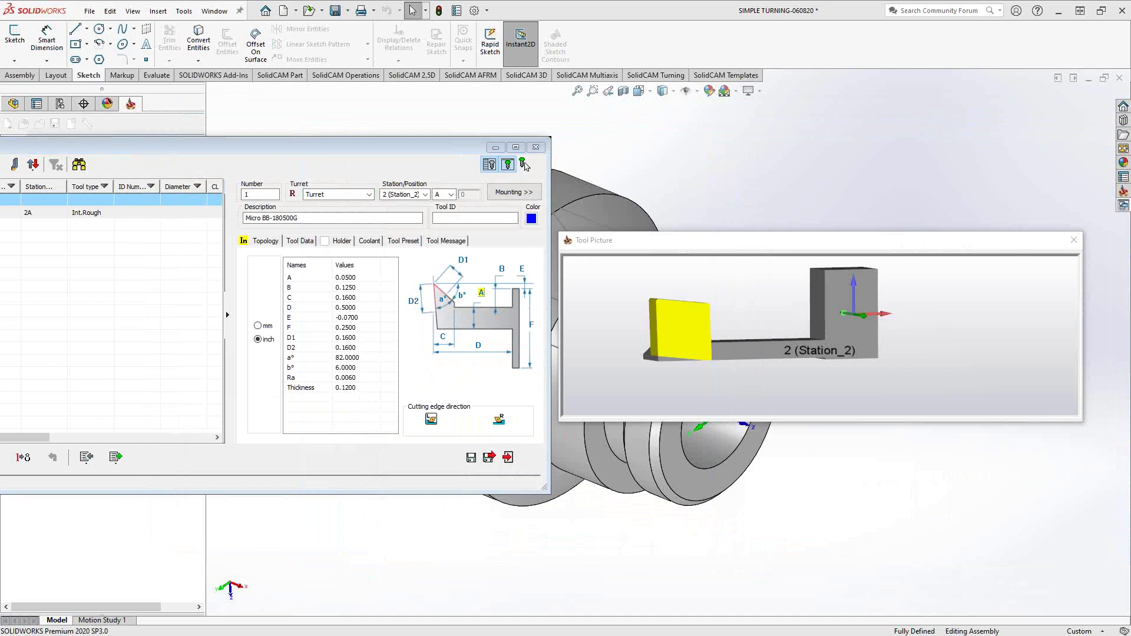
click(523, 165)
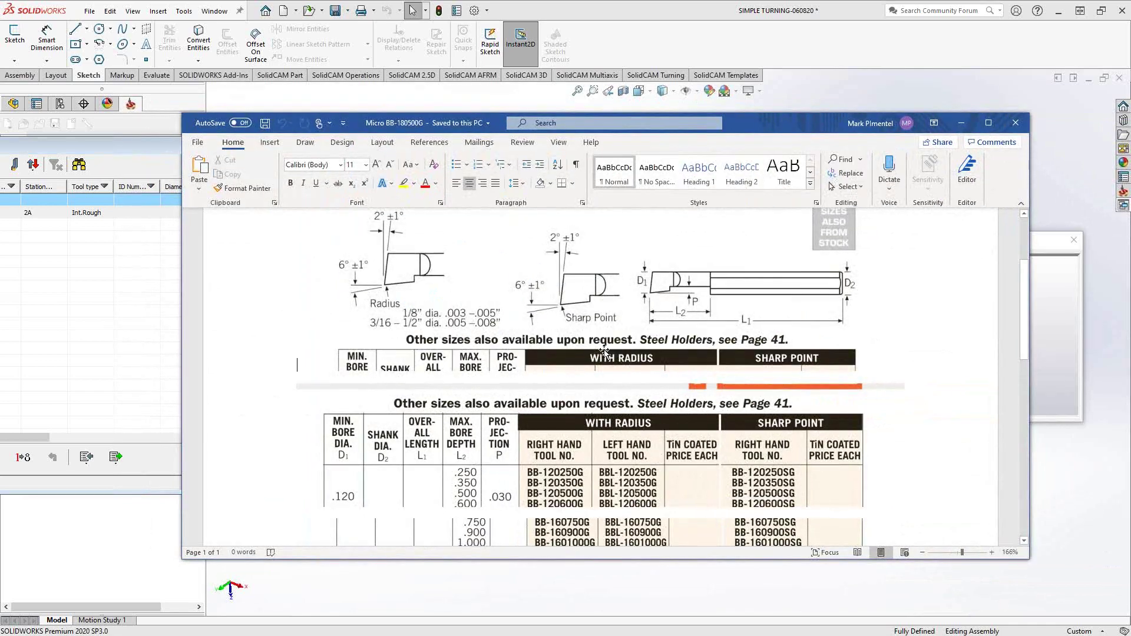
scroll(598, 353, down, 4)
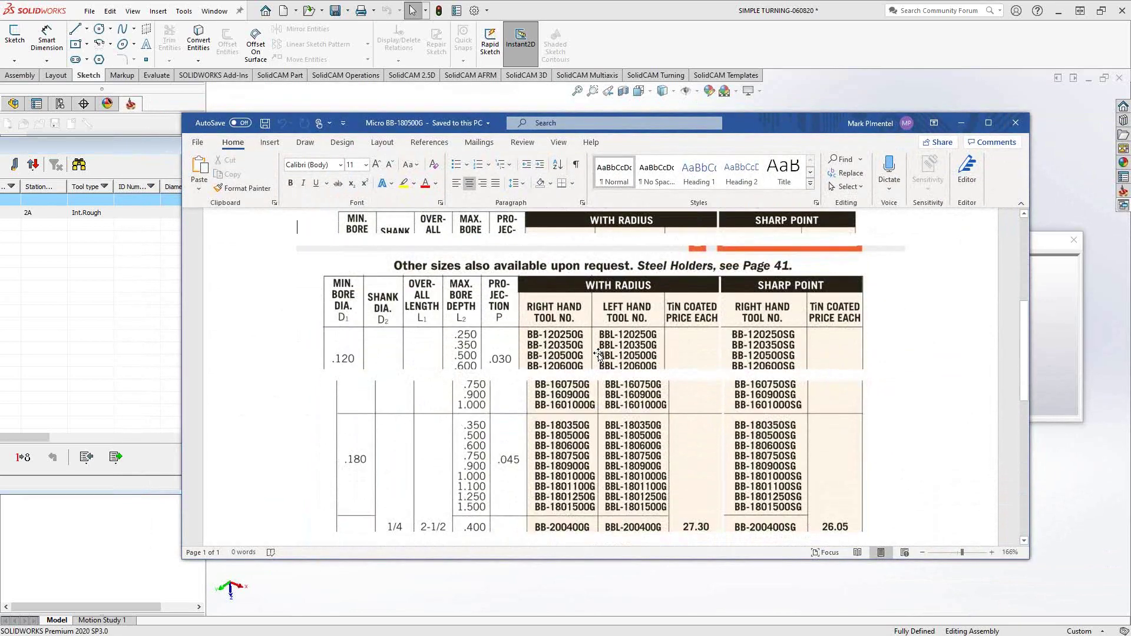
click(1015, 123)
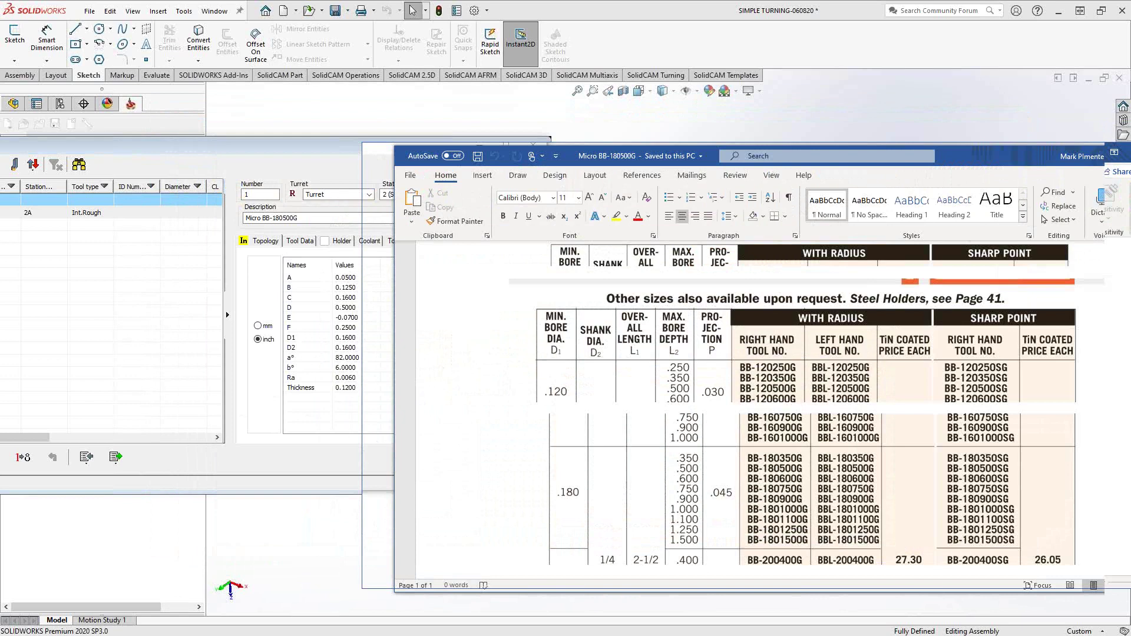
mouse_move(677, 358)
mouse_down()
mouse_move(652, 348)
mouse_move(659, 362)
mouse_up()
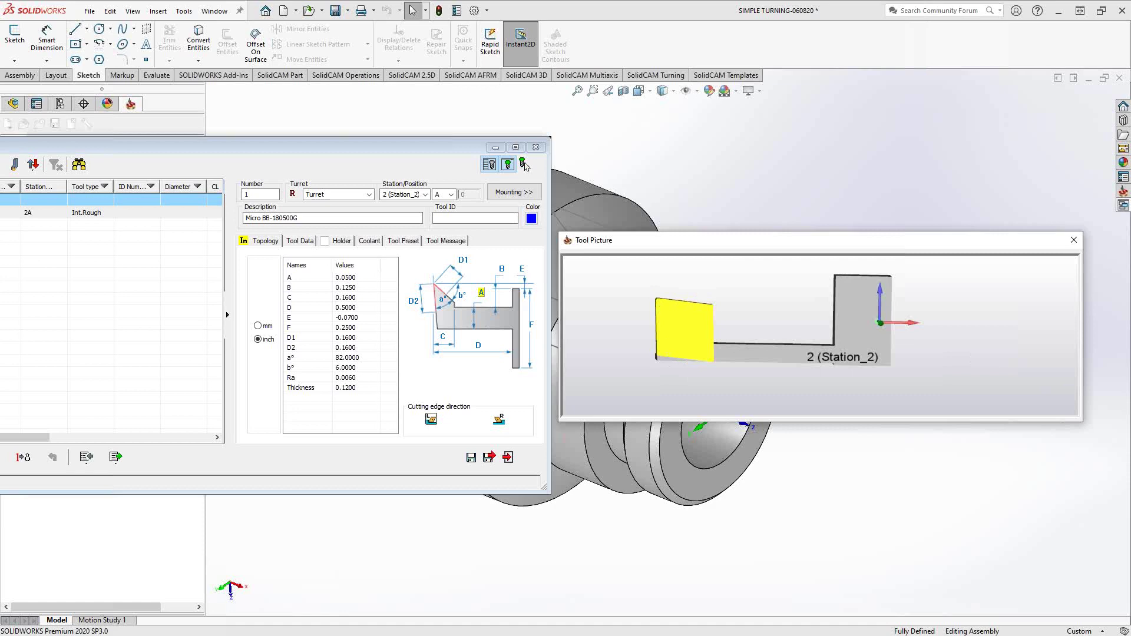
Place the Word catalog beside the tool parameters to compare dimensions, then minimize it.
click(525, 166)
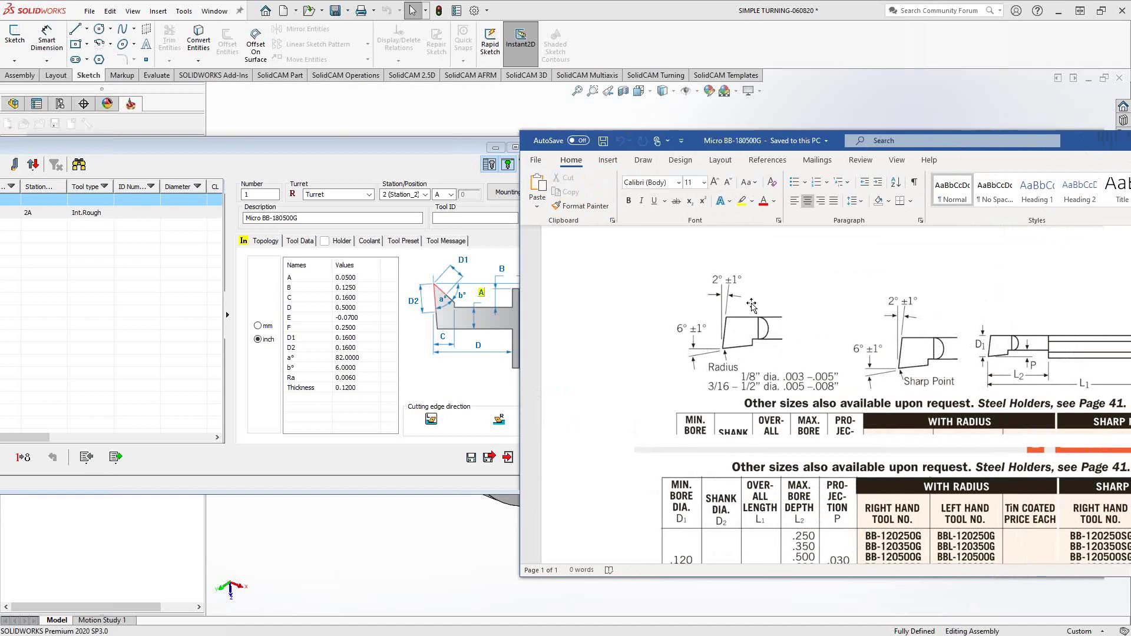
drag(1081, 136, 1130, 151)
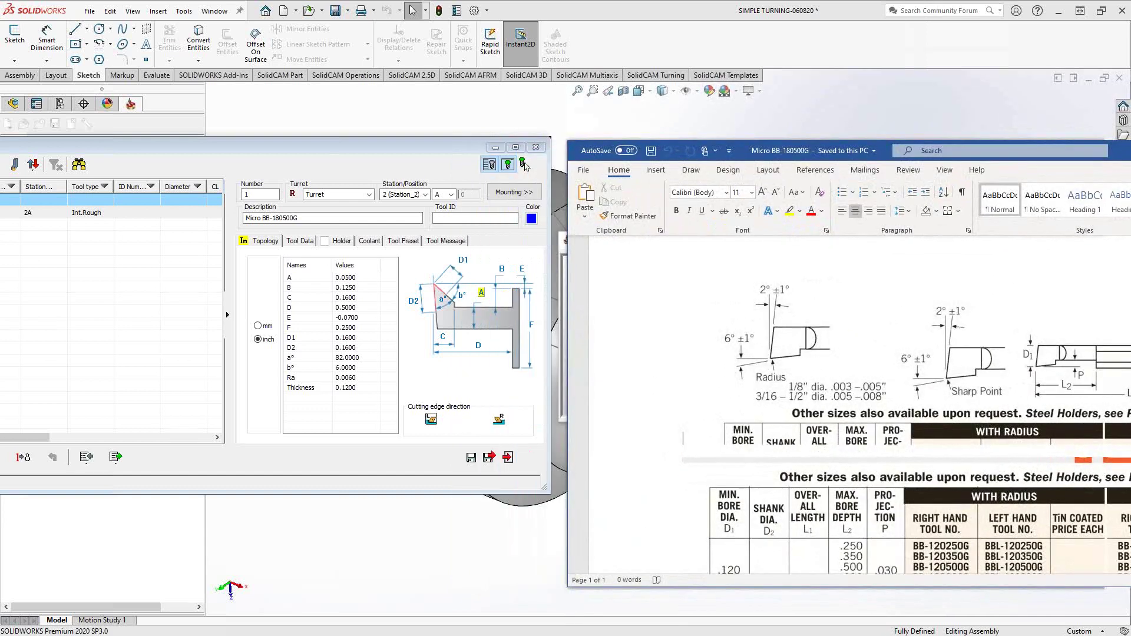
drag(590, 152, 550, 137)
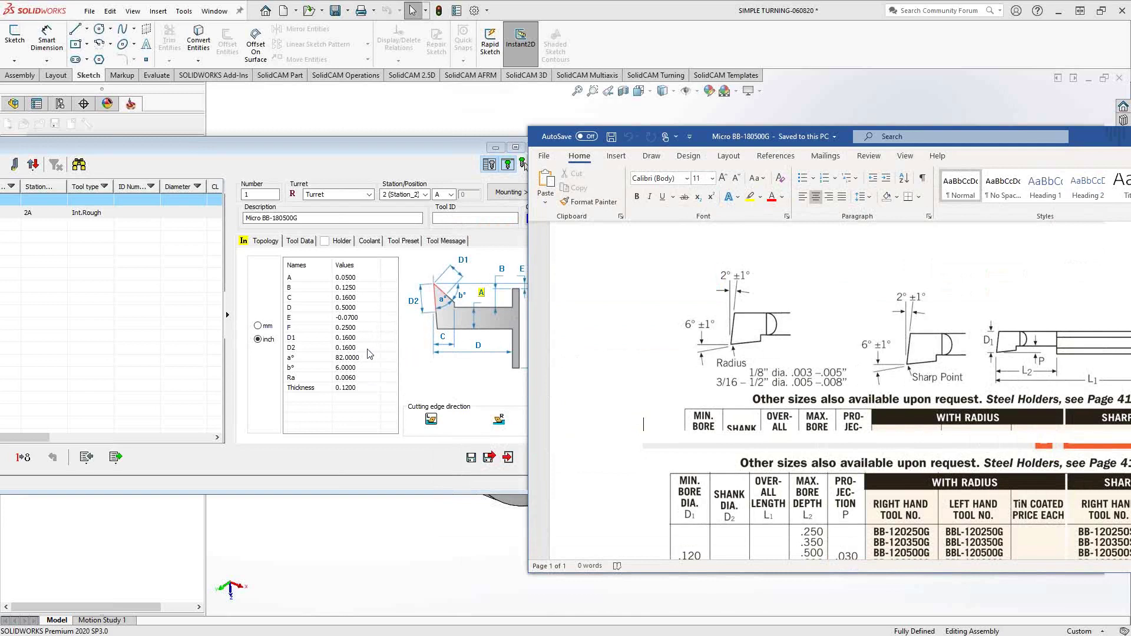
click(1083, 135)
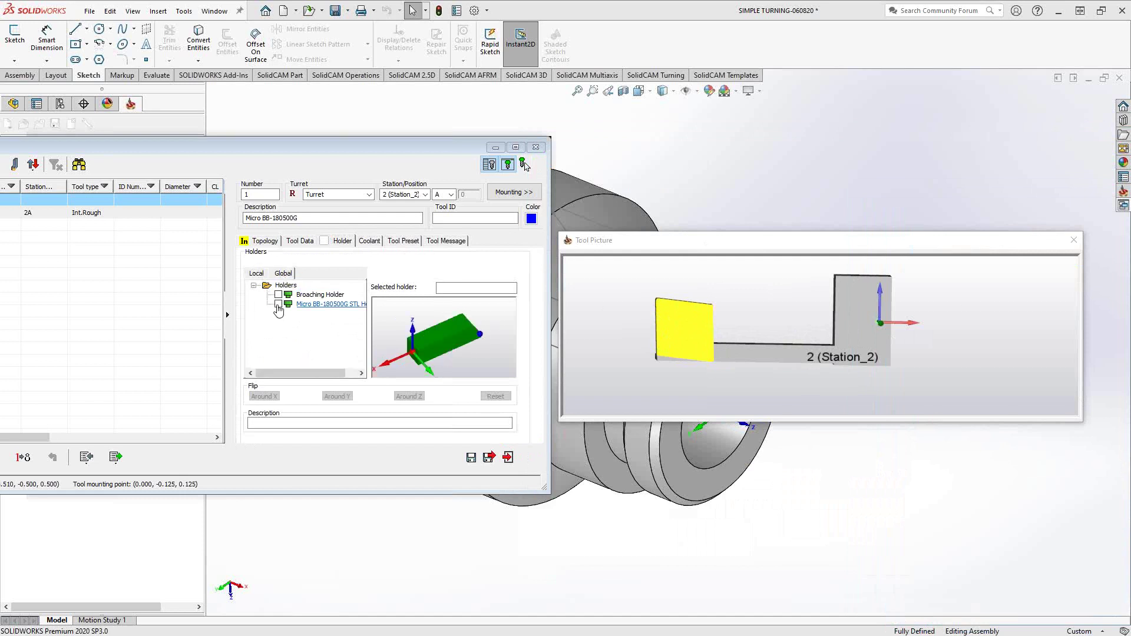
Assign the Micro BB-180500G STL Holder and orbit the preview to inspect the green cylinder.
click(278, 304)
click(766, 331)
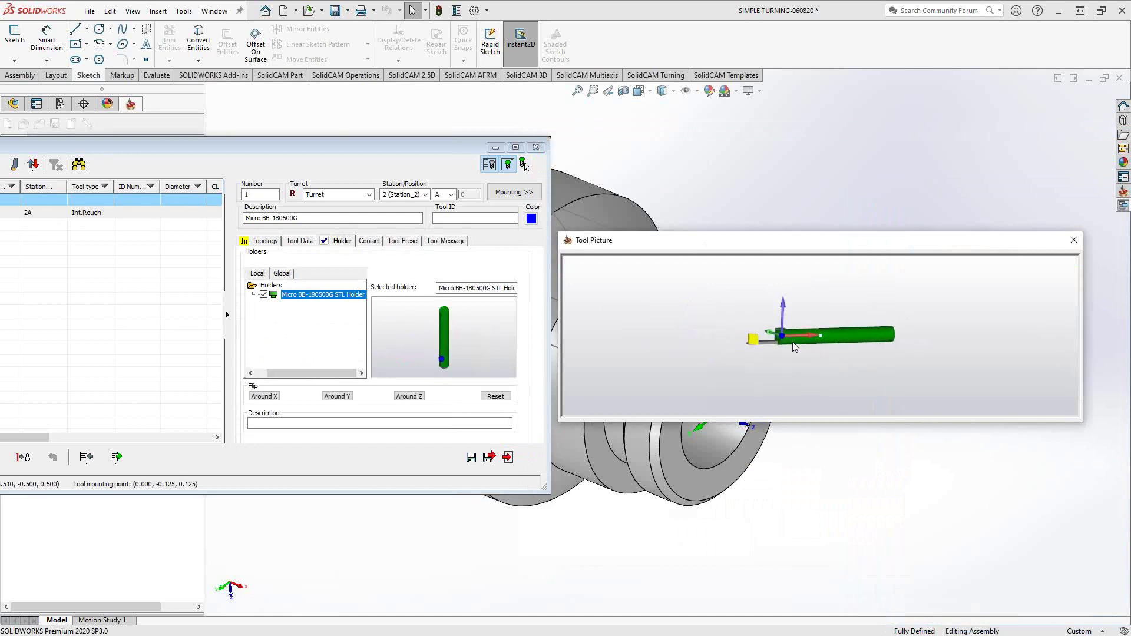
scroll(794, 347, up, 4)
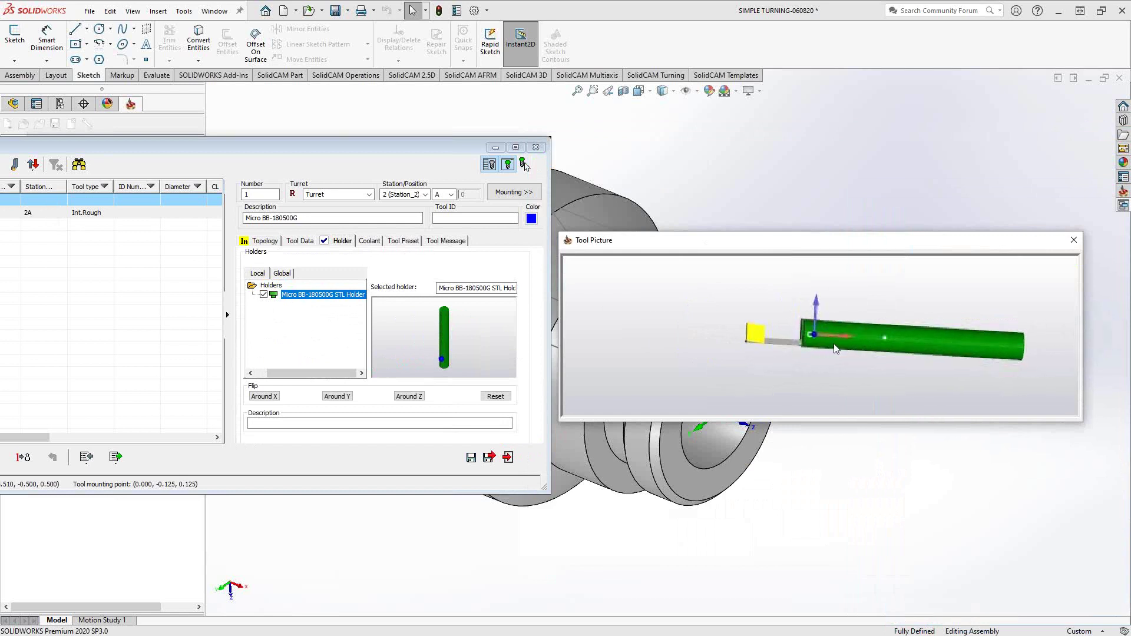
mouse_move(836, 349)
middle_down()
mouse_move(839, 370)
mouse_move(816, 345)
middle_up()
scroll(816, 344, up, 5)
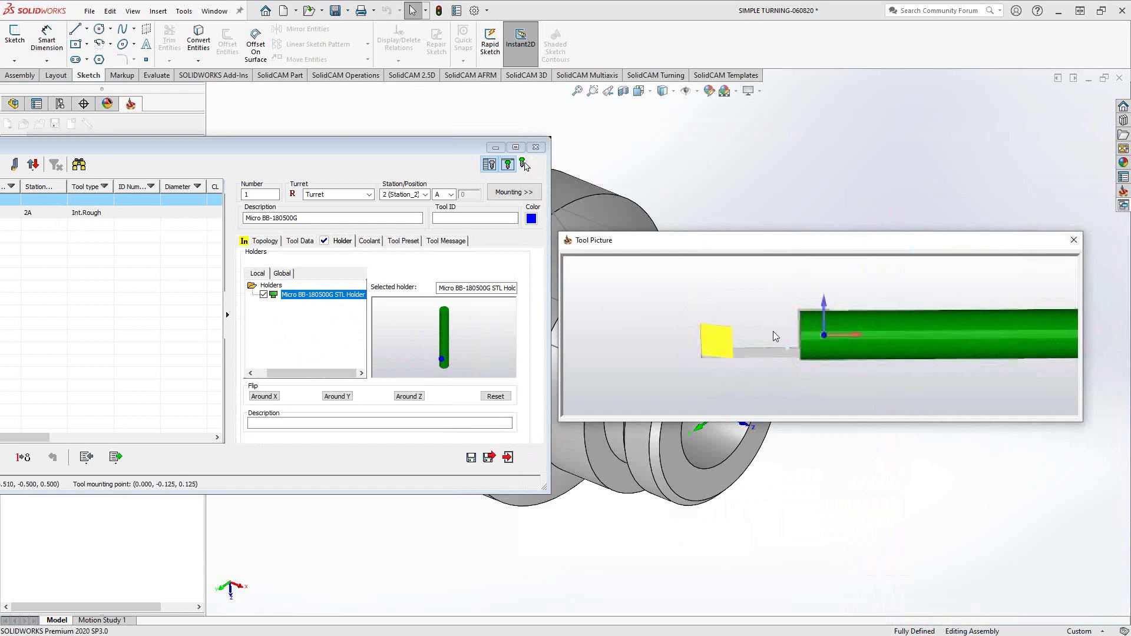
middle_drag(773, 331, 792, 353)
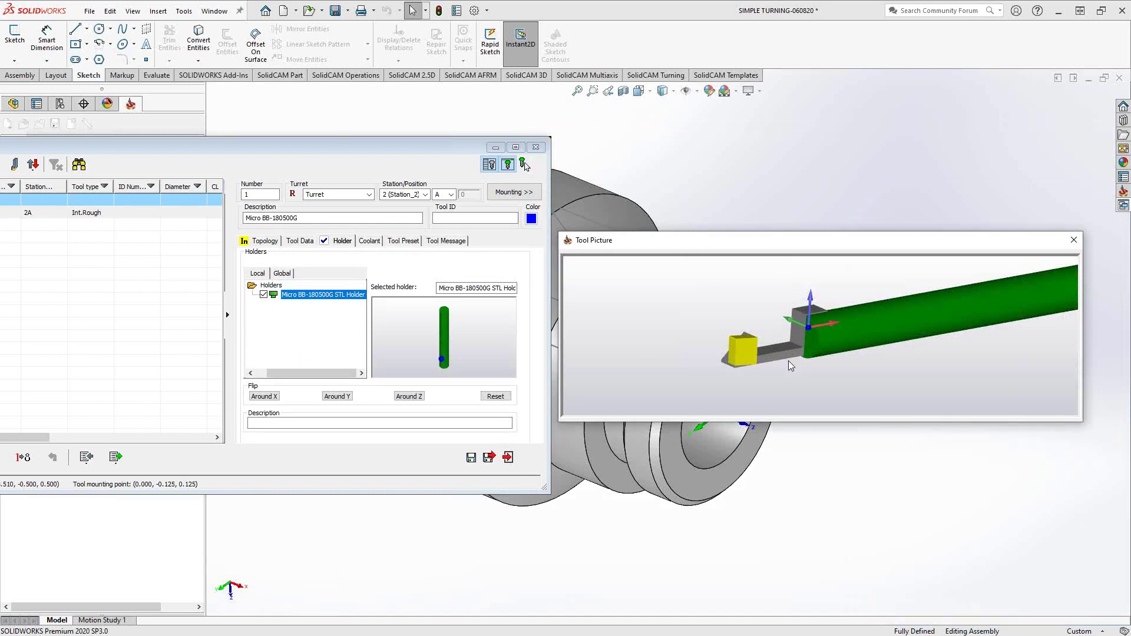
middle_drag(789, 361, 745, 344)
scroll(745, 341, up, 1)
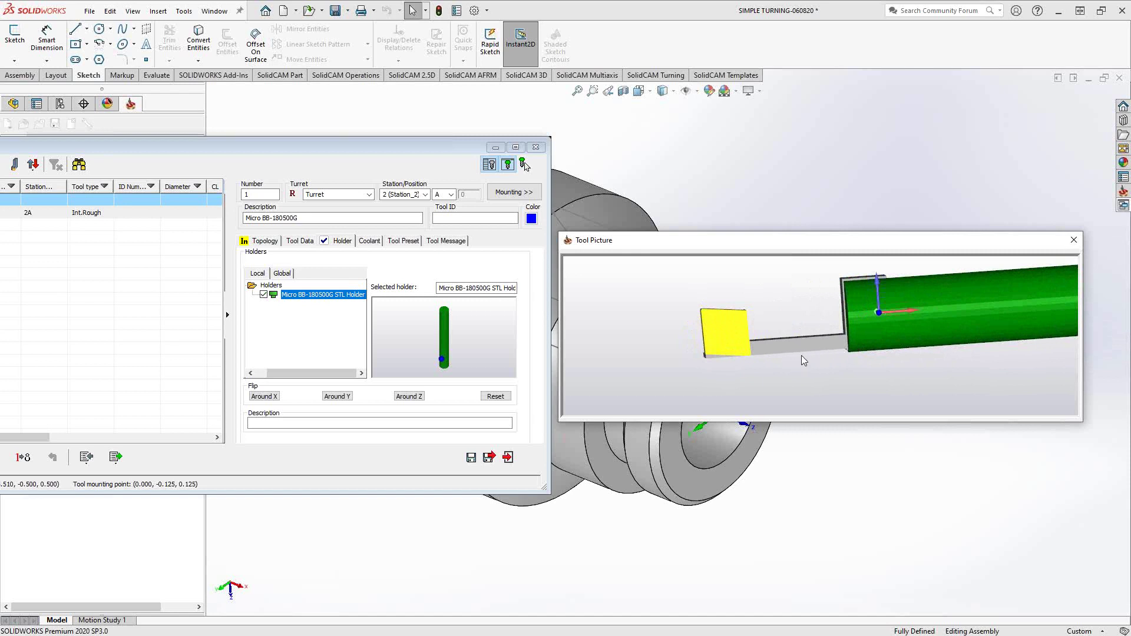
scroll(907, 361, down, 5)
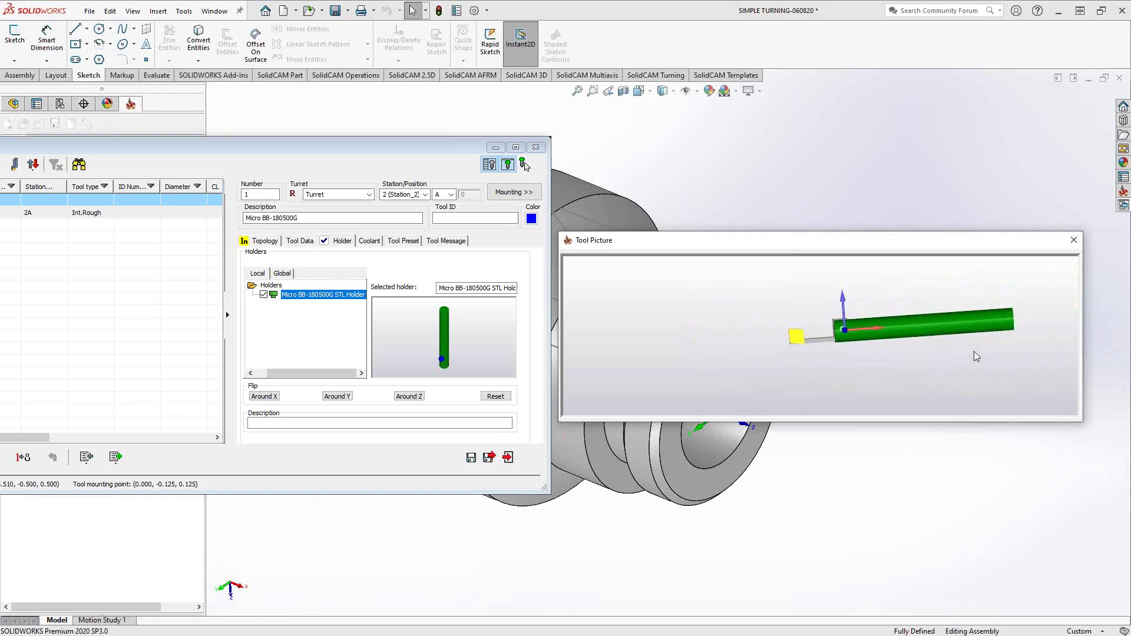